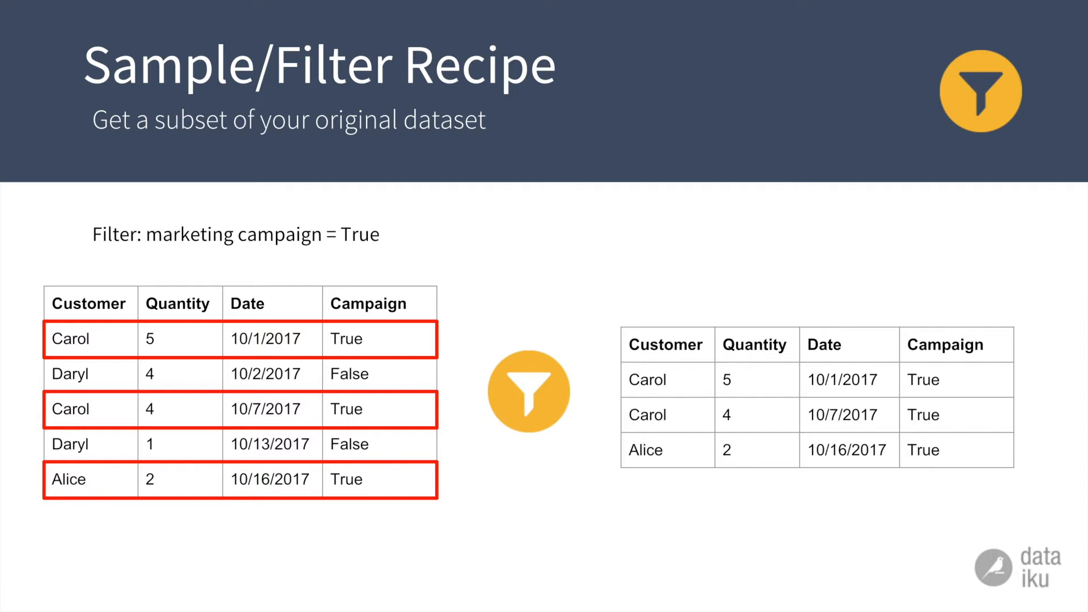
key("Right")
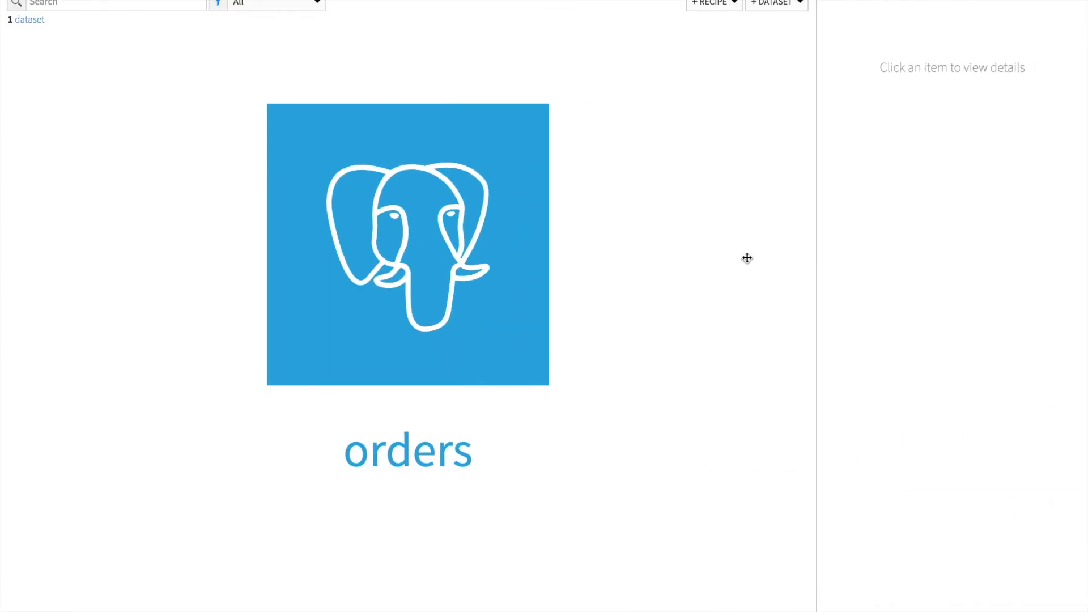
Create a Sample/Filter recipe on the orders dataset with the output orders_filtered stored in PostgreSQL_tshirt.
double_click(476, 363)
left_click(441, 338)
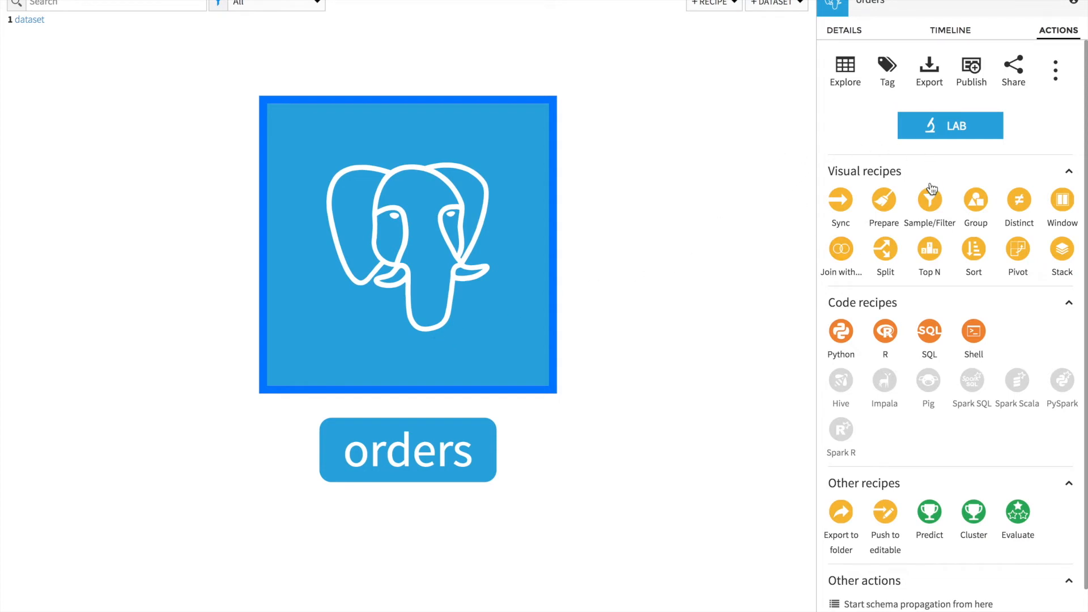
left_click(931, 216)
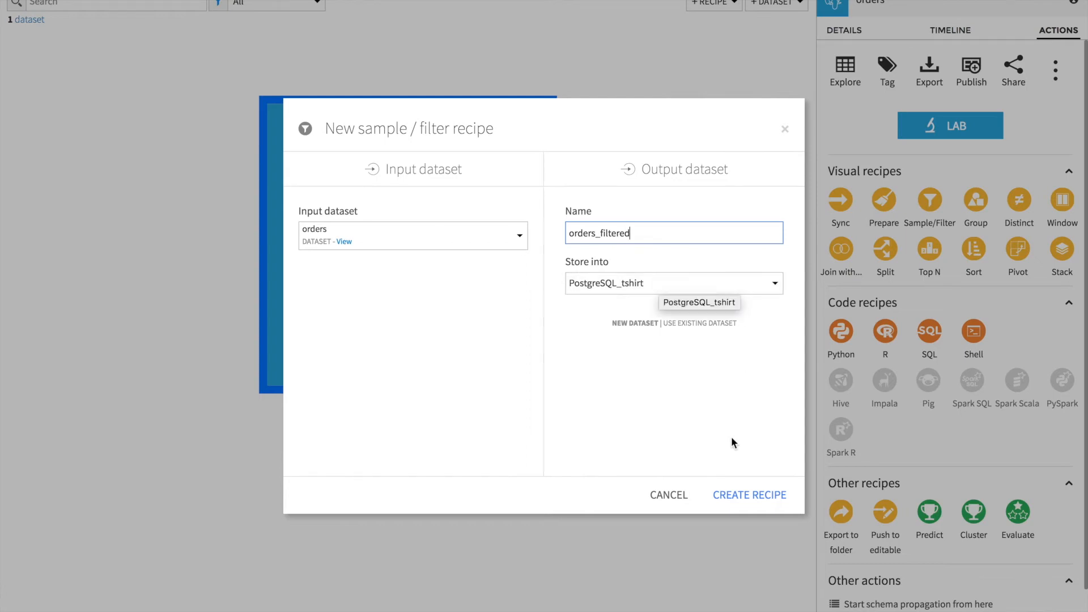
left_click(745, 503)
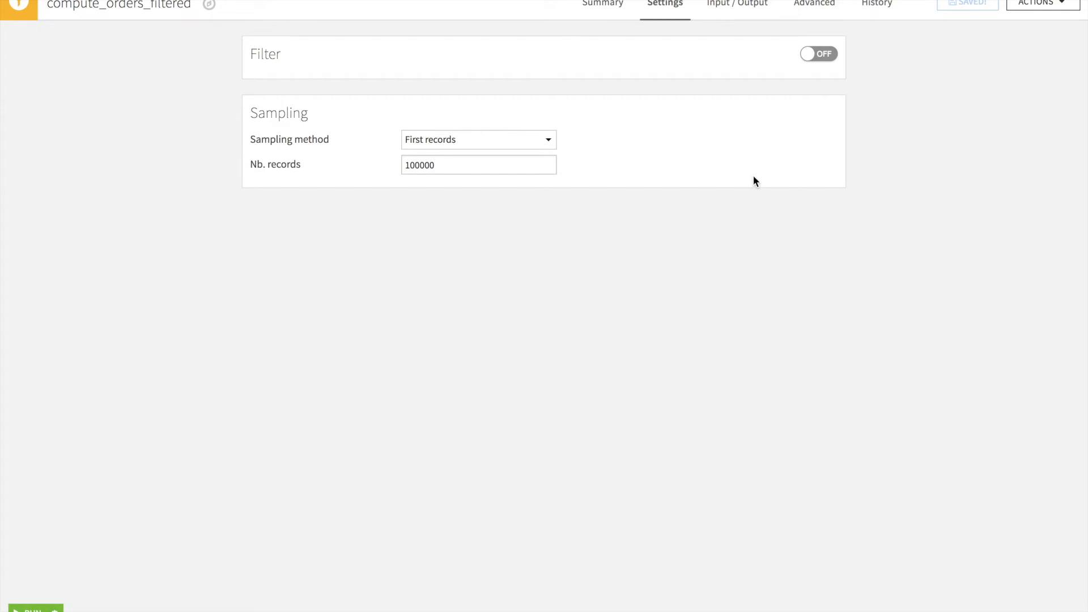
Enable the filter and keep rows whose order_date is between 02/26/2017 and 02/26/2018.
left_click(818, 56)
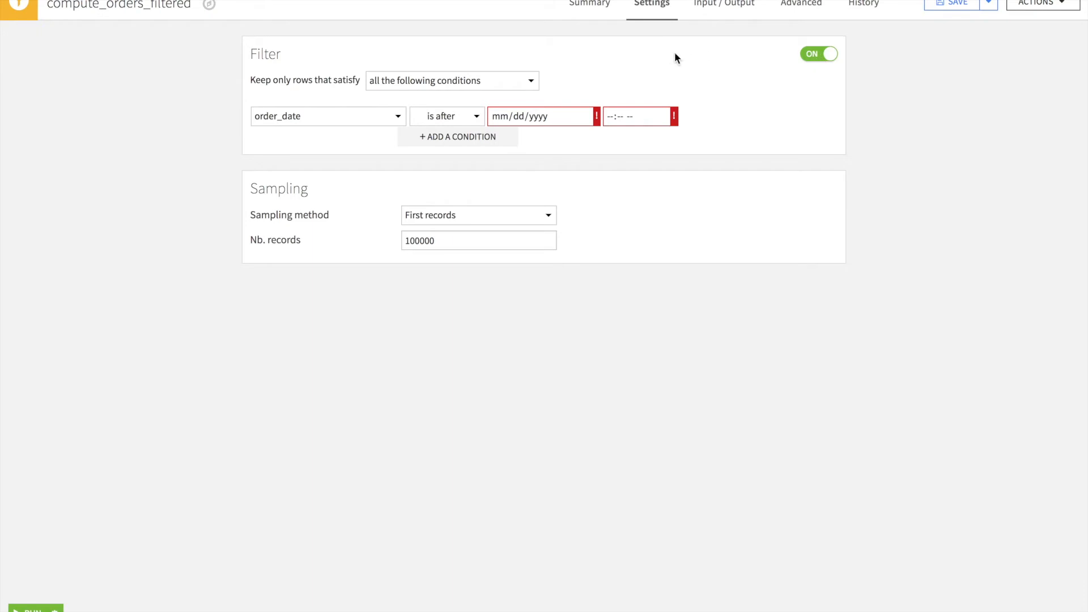
left_click(474, 119)
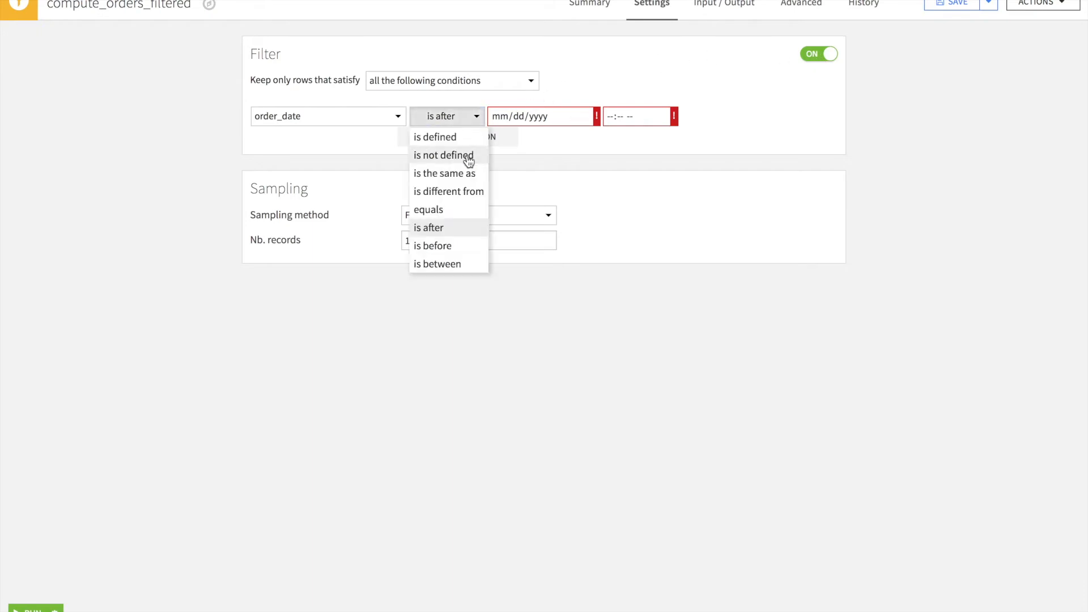
left_click(451, 265)
left_click(291, 137)
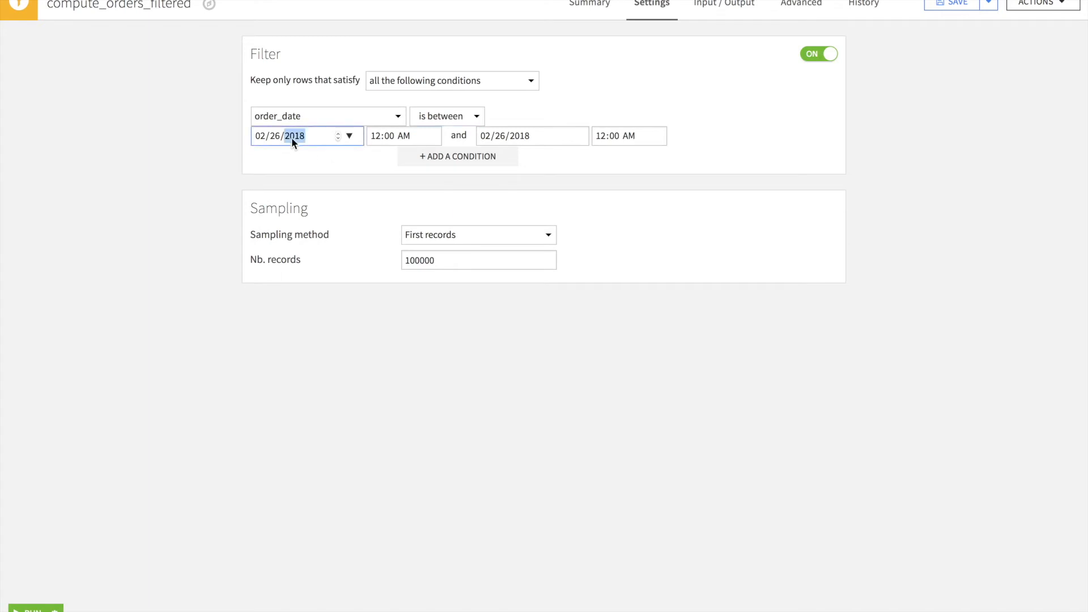
key("Down")
left_click(783, 144)
Add a second filter condition requiring campaign is true.
left_click(503, 164)
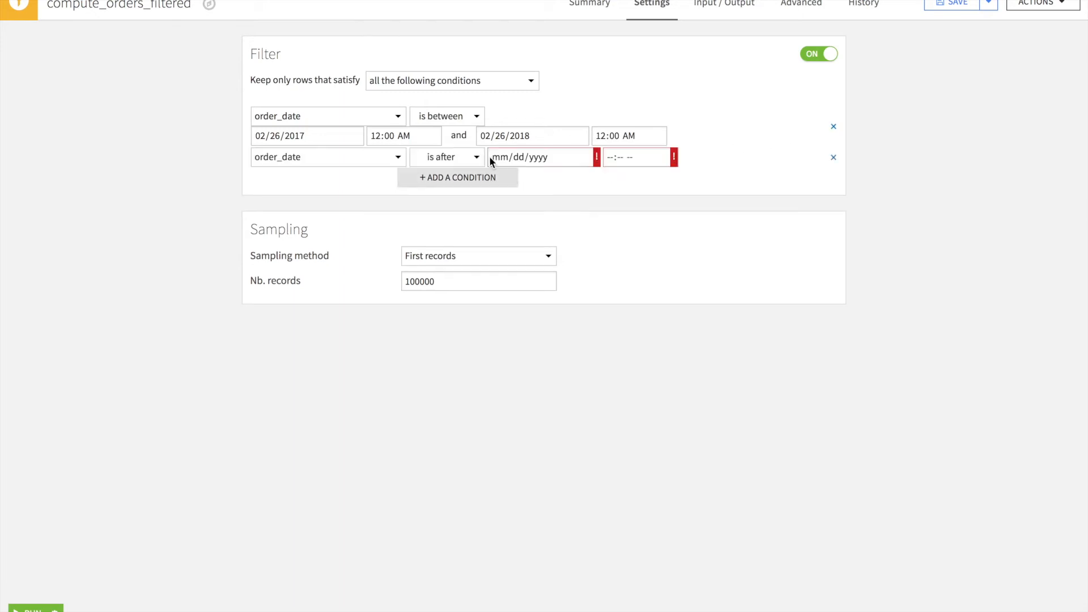
left_click(386, 161)
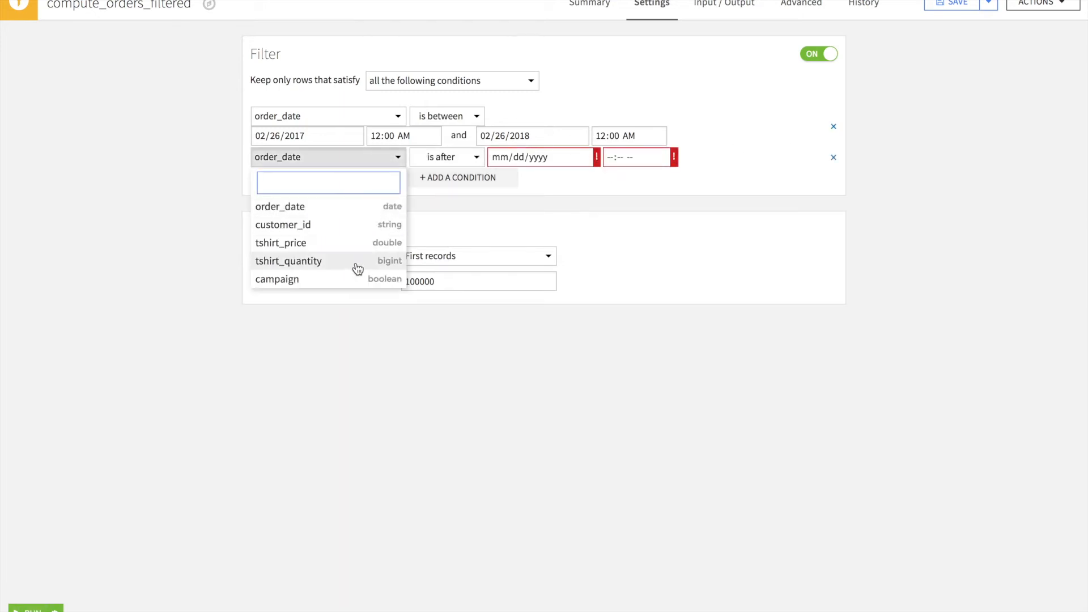
left_click(345, 282)
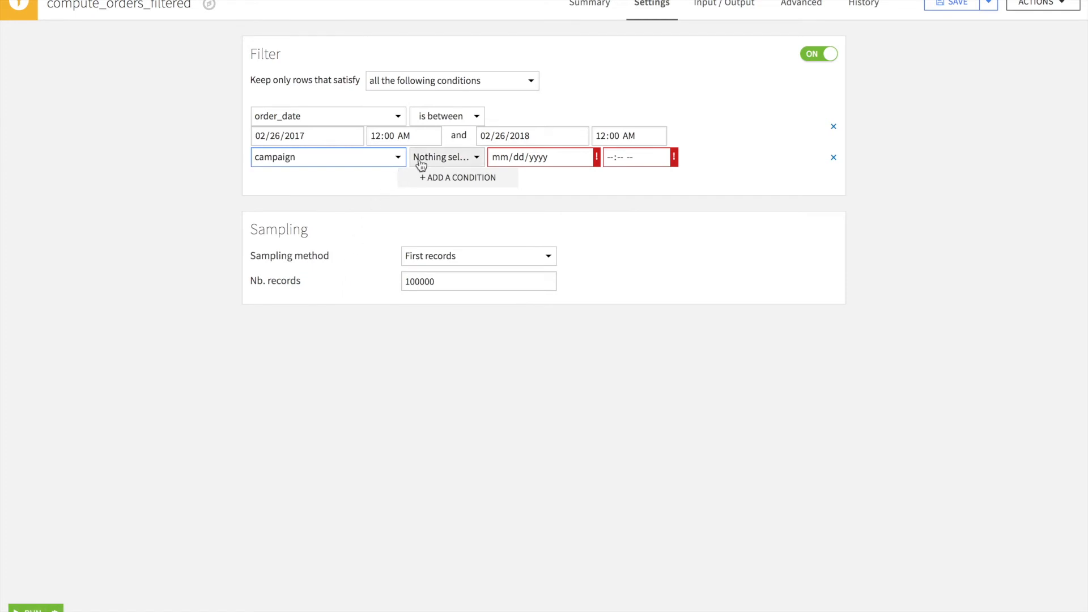
left_click(445, 156)
left_click(447, 219)
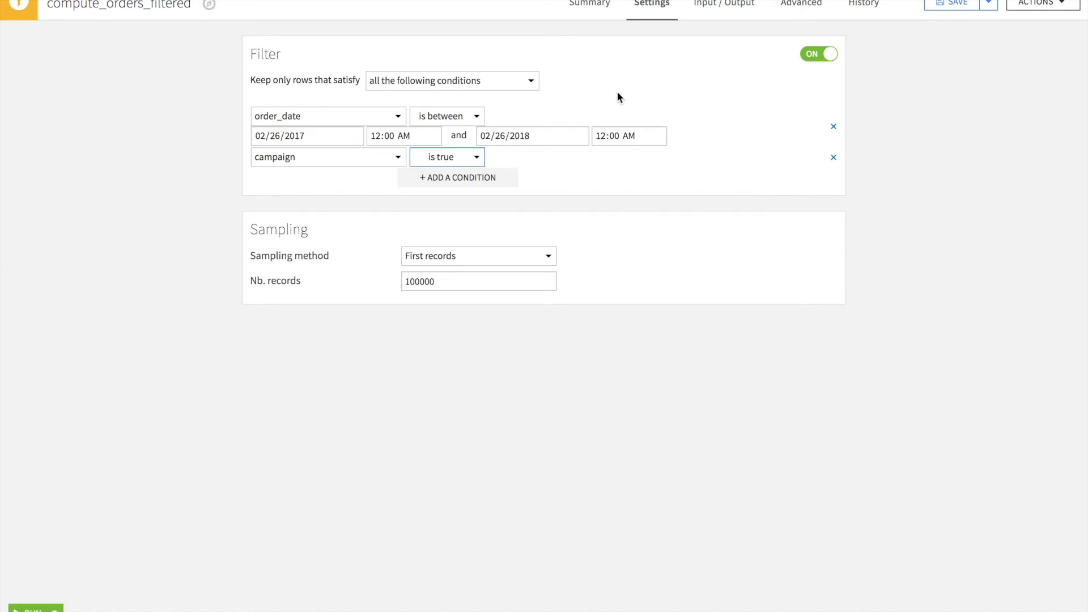
left_click(520, 87)
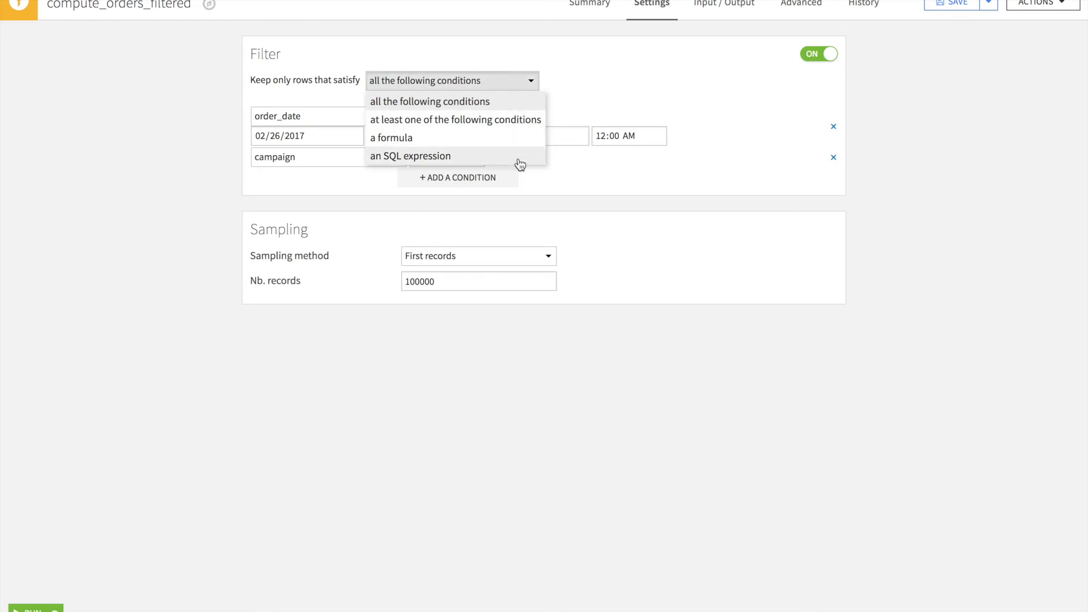
left_click(703, 67)
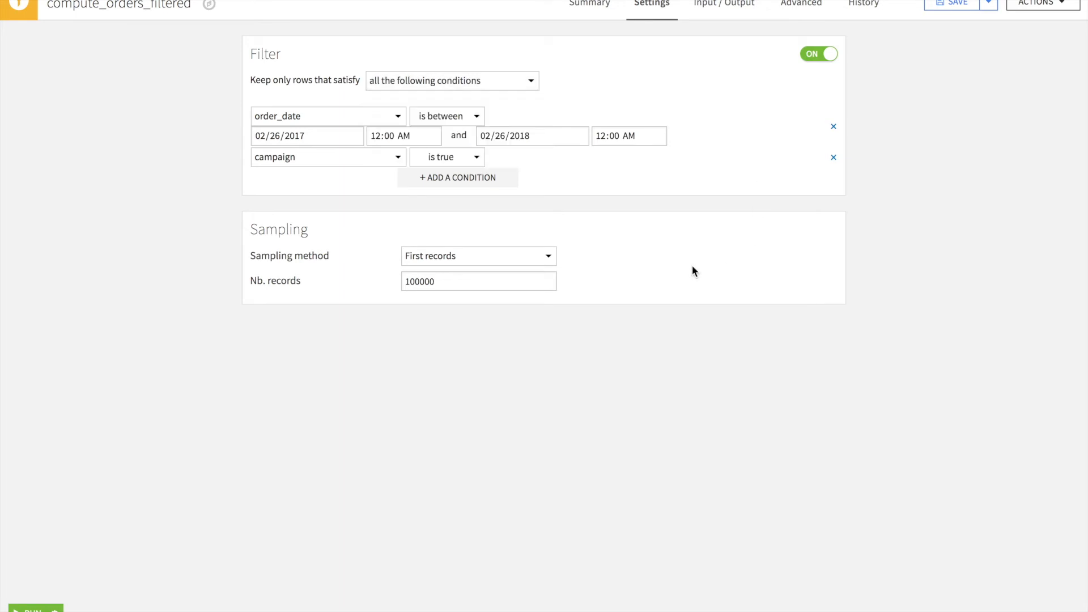
Set the sampling method to Random (approx. ratio) using 50 percent of rows.
left_click(509, 256)
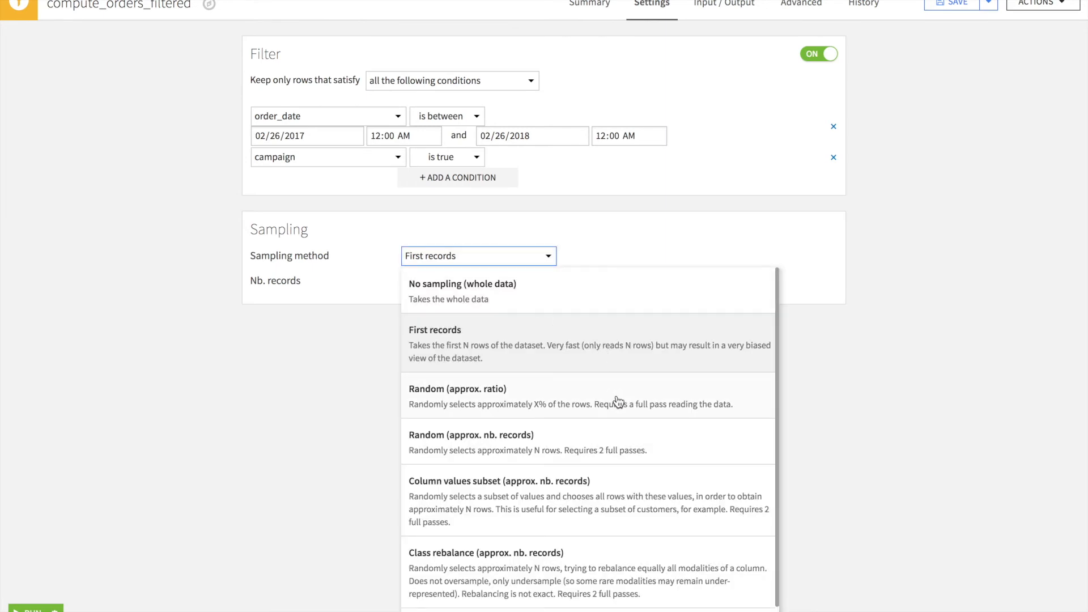
scroll(618, 402, "down", 1)
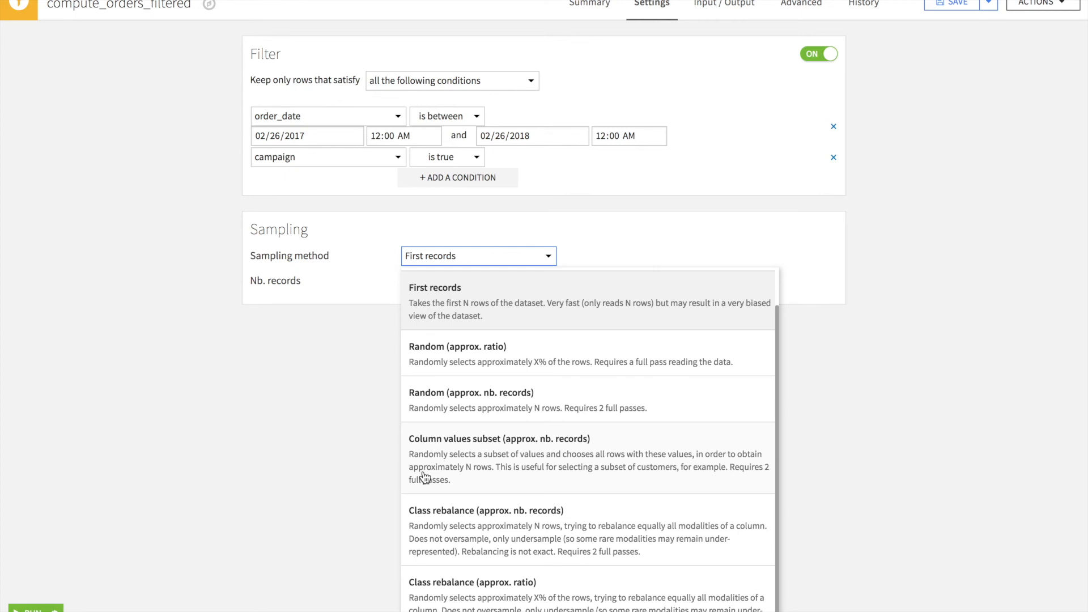
left_click(534, 357)
left_click(443, 285)
key("BackSpace")
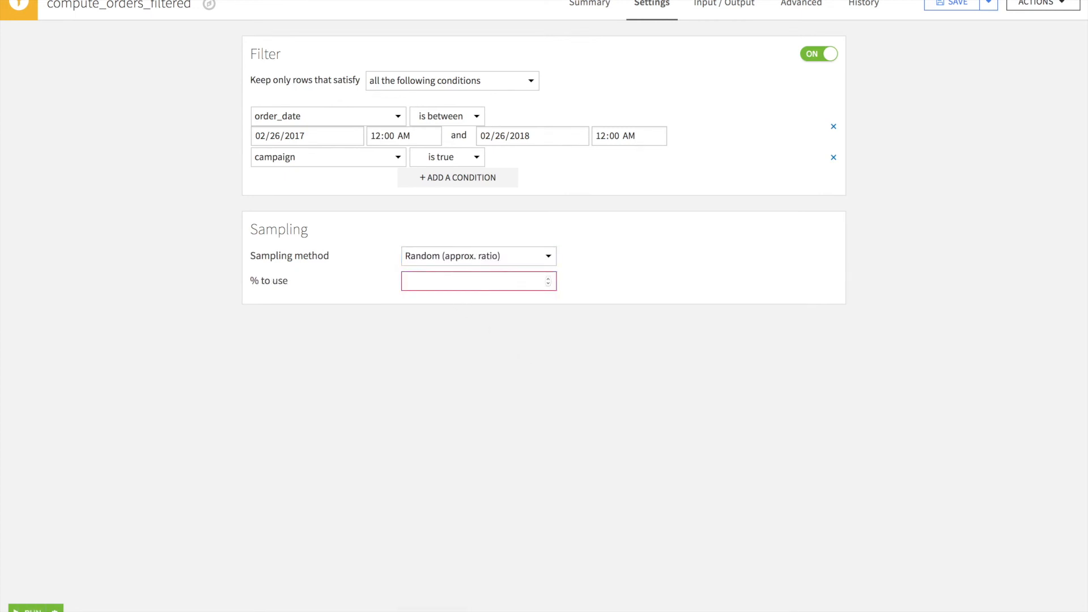
type("50")
Review the available recipe engine options in the advanced settings.
left_click(797, 11)
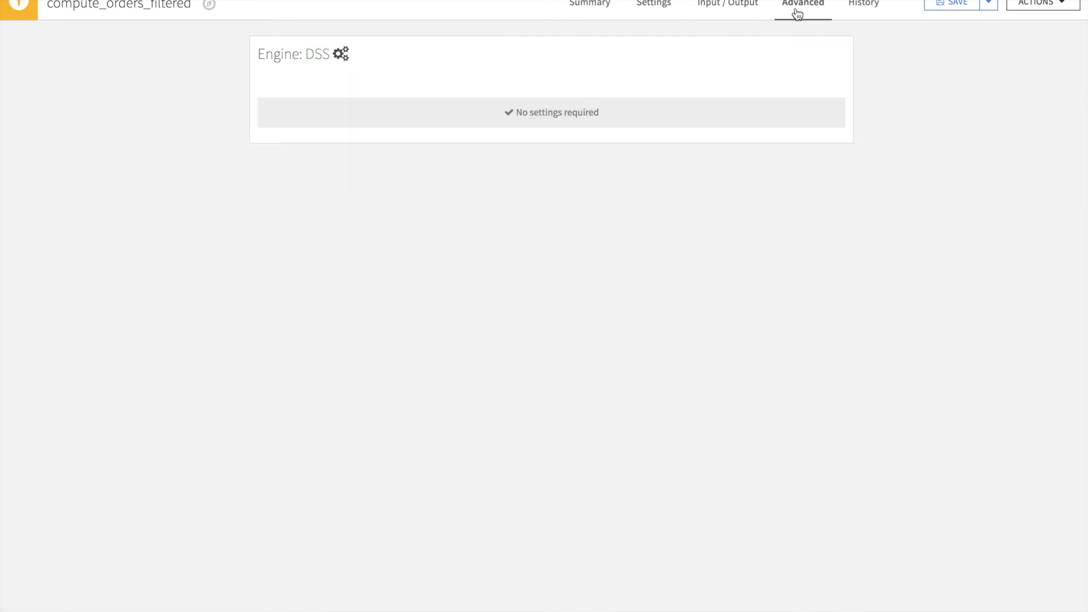
left_click(341, 54)
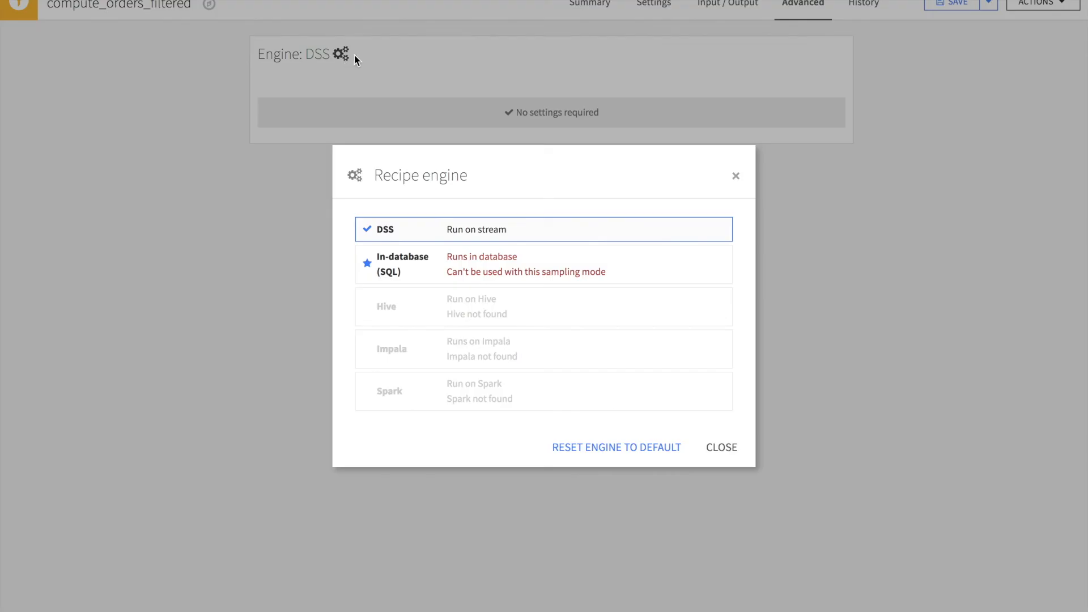
left_click(736, 177)
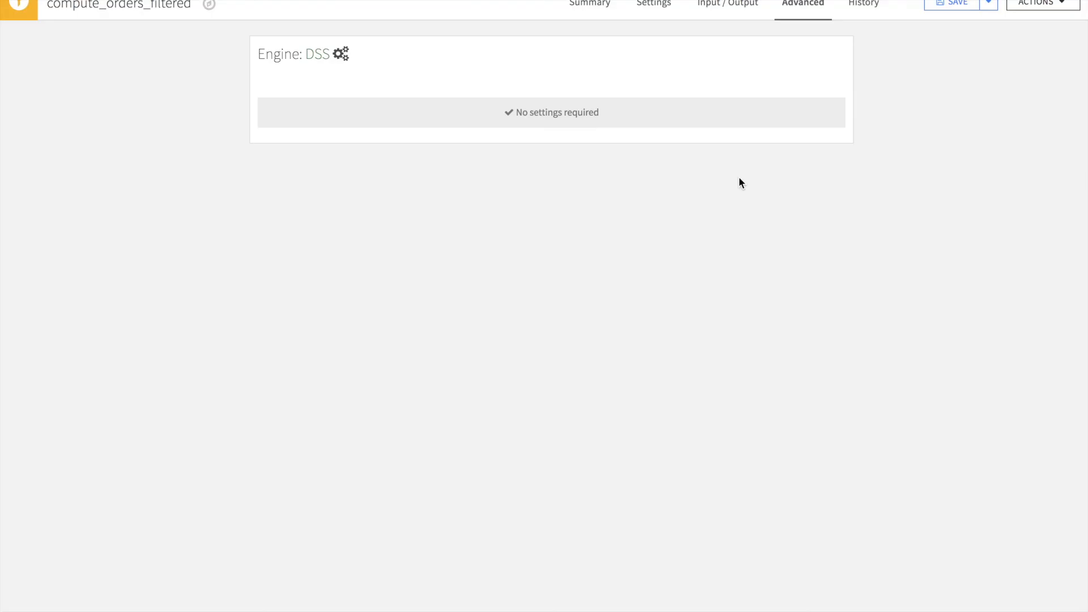
Run the recipe and open the orders_filtered output dataset from the flow.
left_click(652, 7)
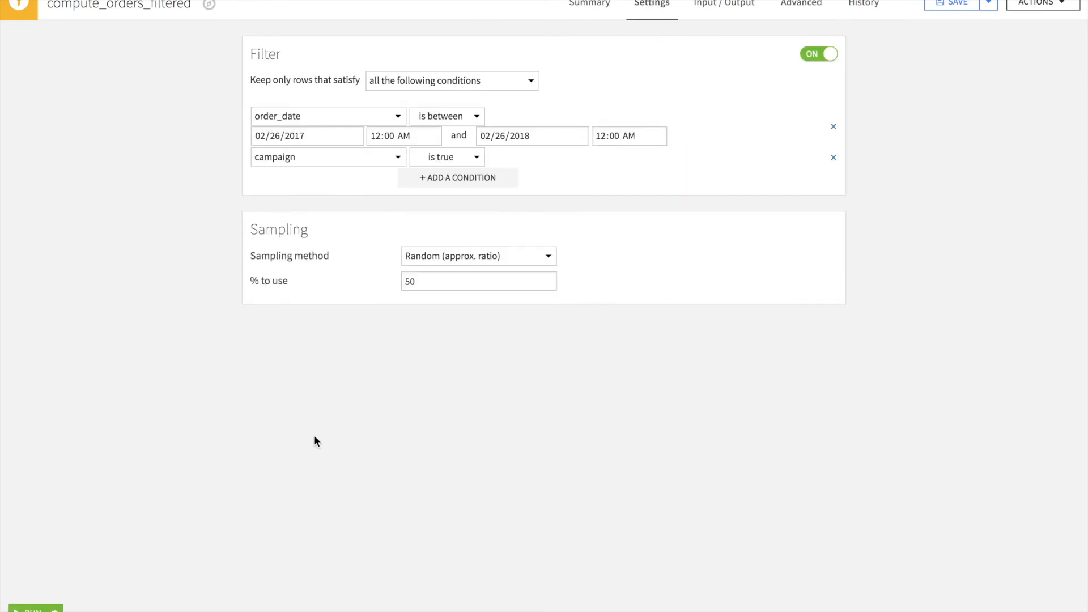
left_click(26, 609)
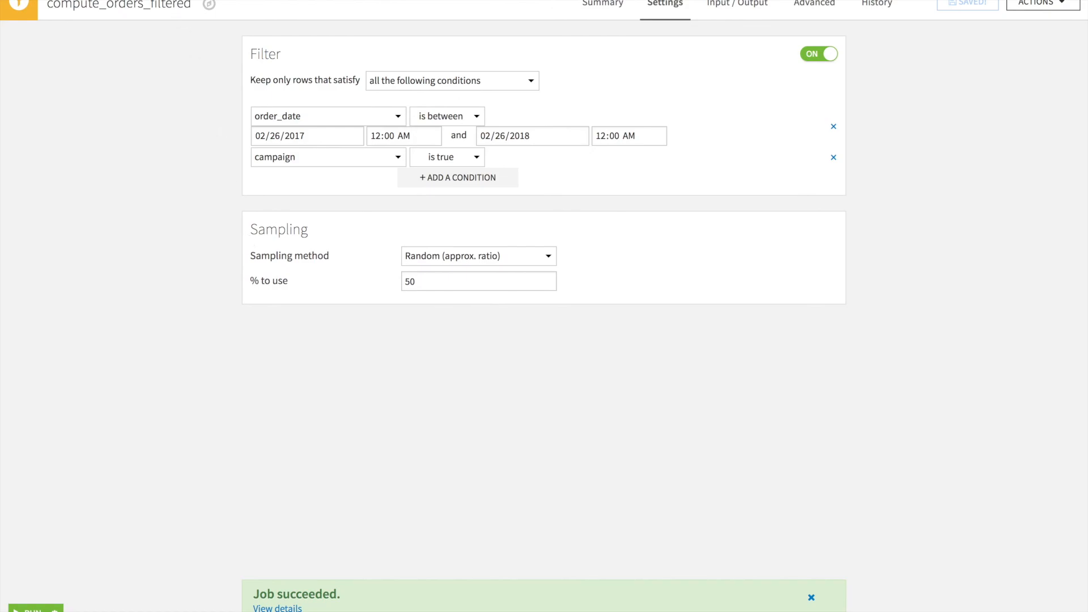
left_click(227, 1)
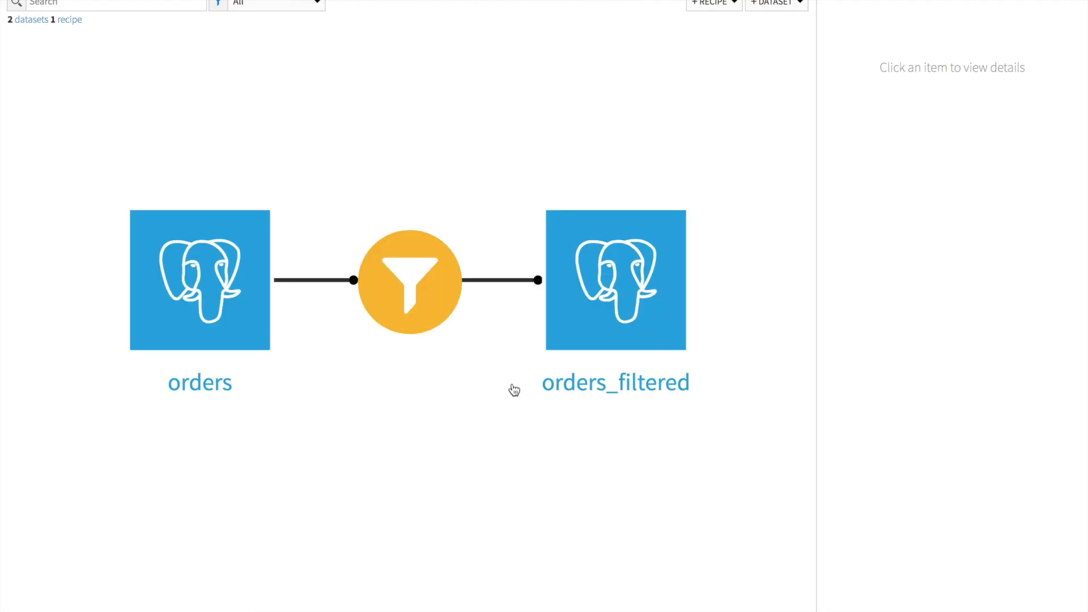
double_click(645, 308)
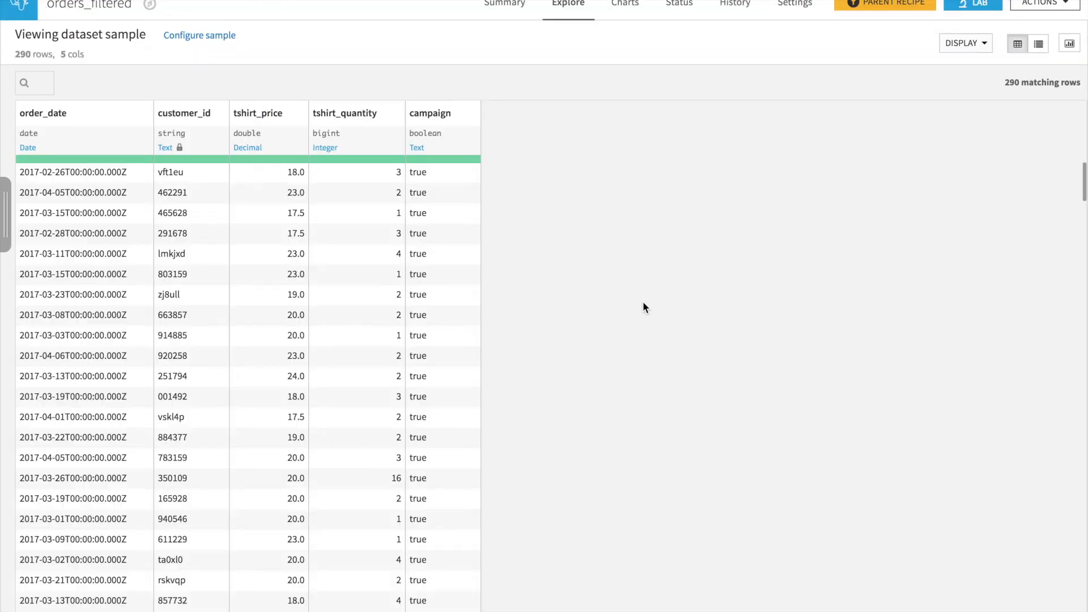